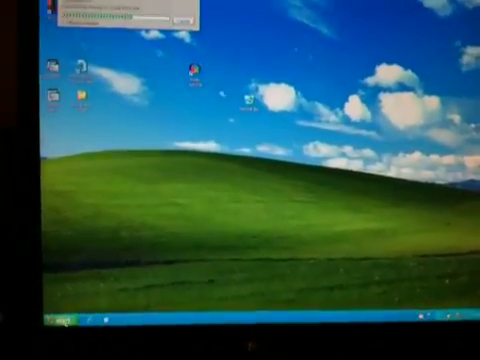
click(55, 300)
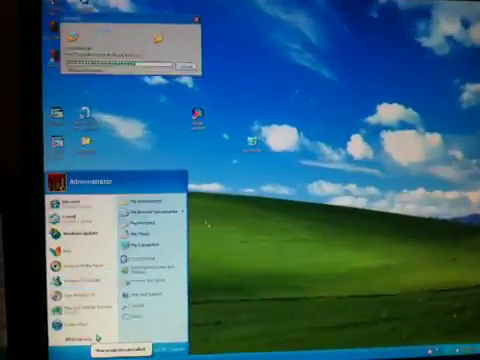
click(229, 204)
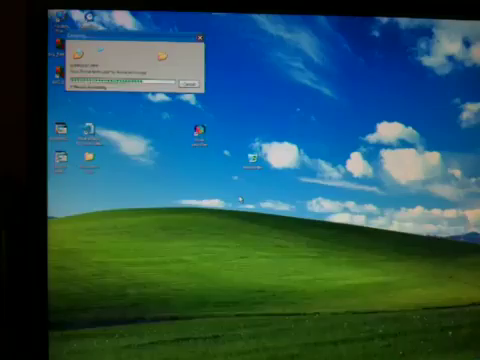